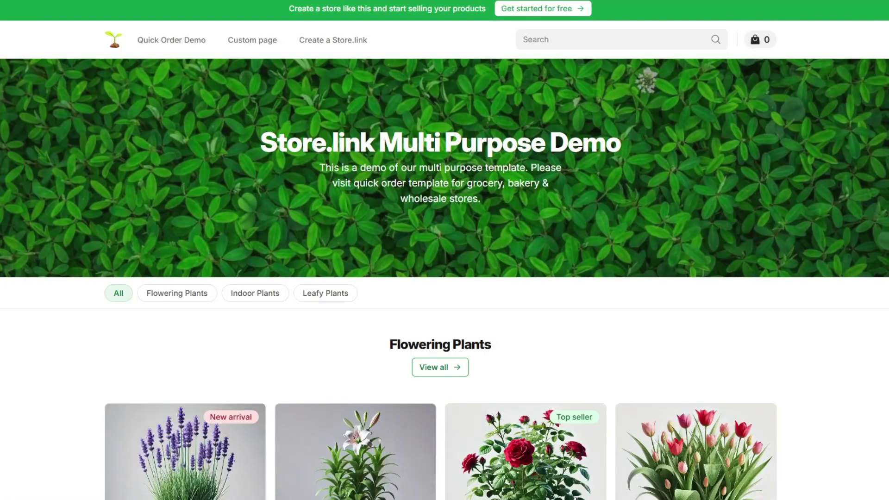
Step: Scroll through the Multi Purpose plant demo store to browse its products
scroll(841, 350, down, 6)
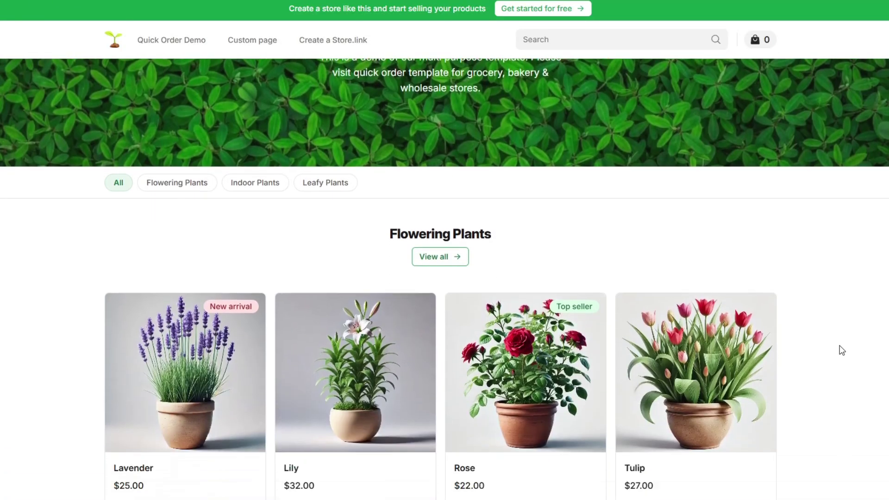
scroll(841, 350, down, 12)
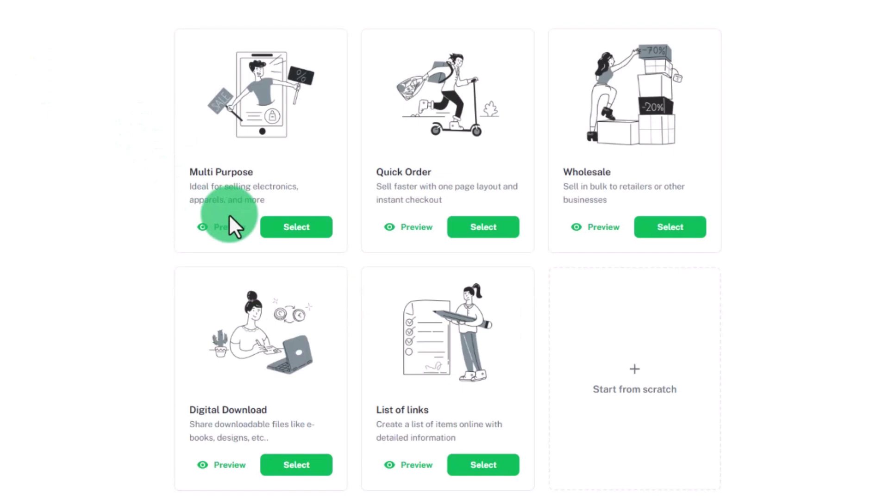
Step: Create a Quick Order store named No Code Merch with WhatsApp orders on and the store's WhatsApp number
click(467, 227)
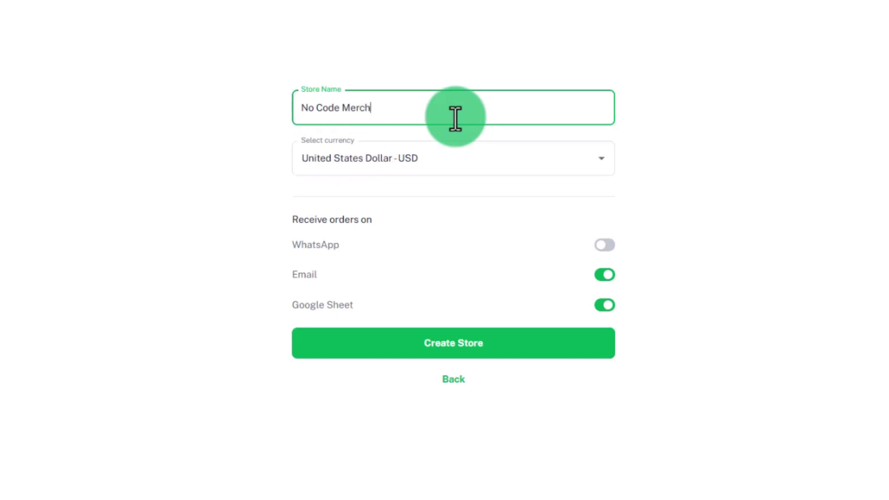
click(604, 244)
click(393, 284)
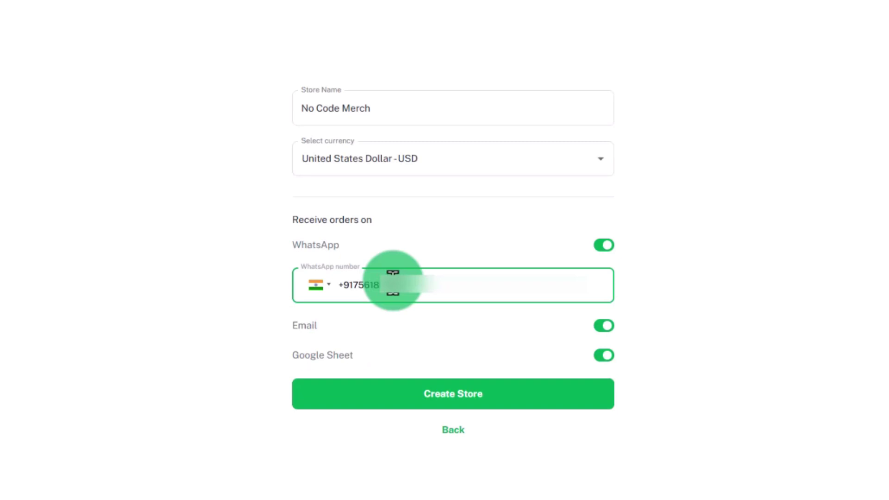
click(417, 392)
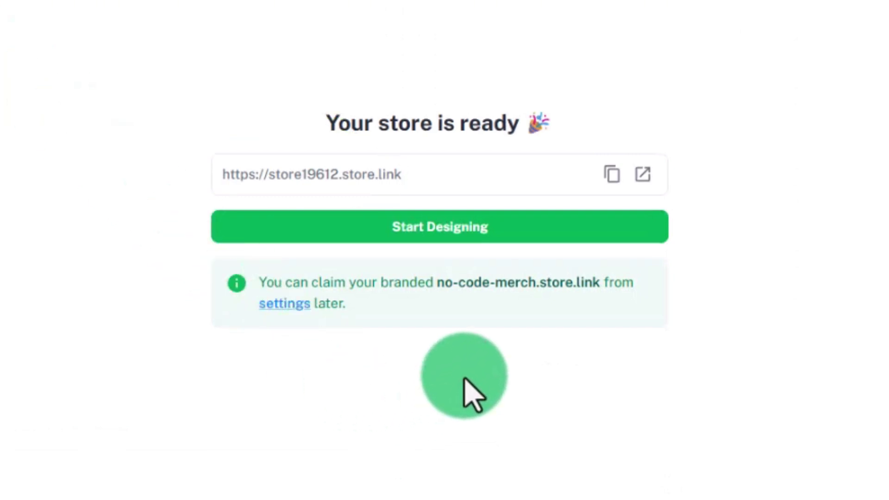
Step: Set the store theme's primary colour to red
click(456, 234)
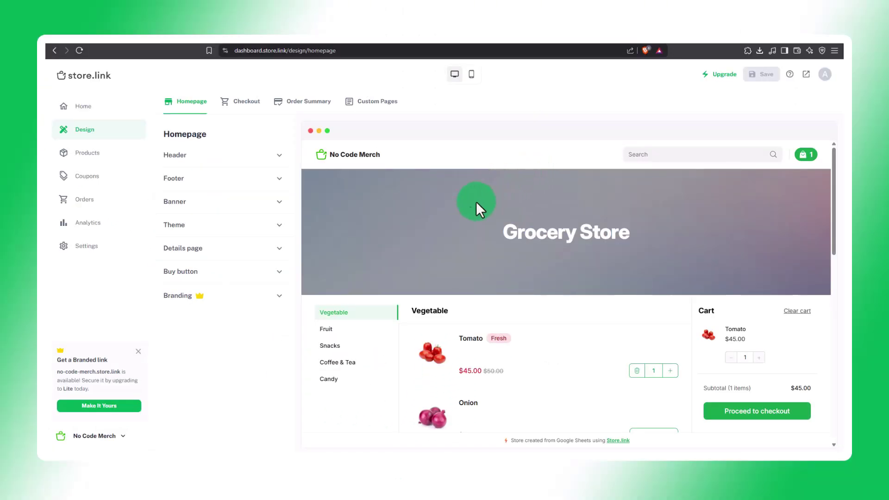
click(271, 153)
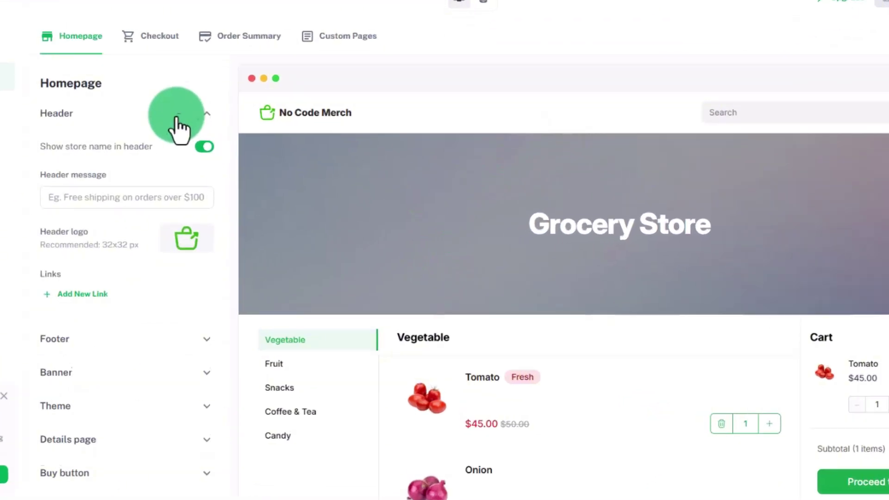
click(279, 224)
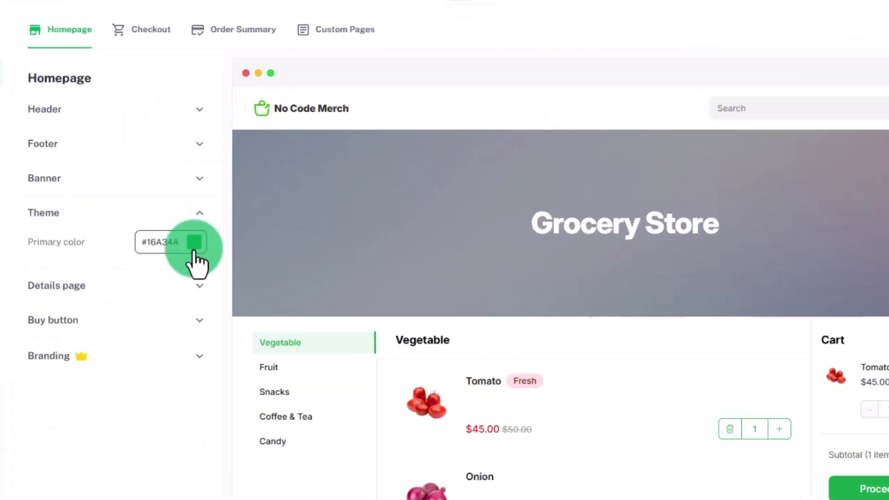
click(193, 245)
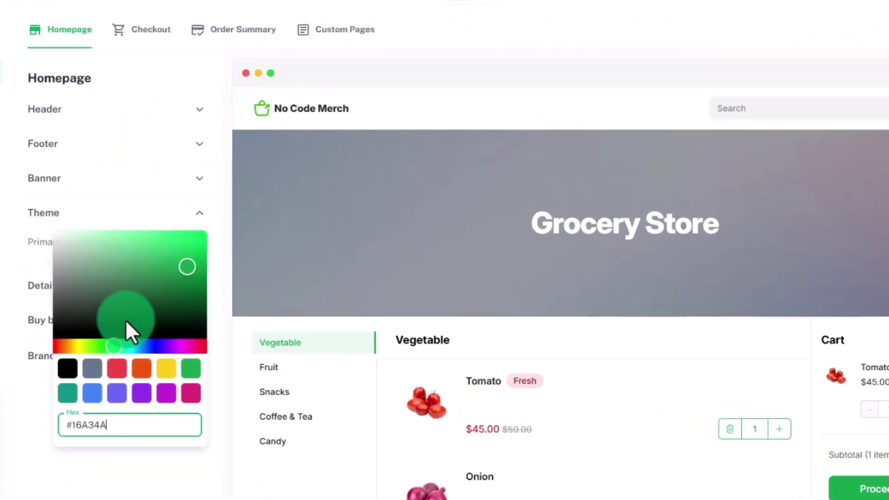
click(116, 369)
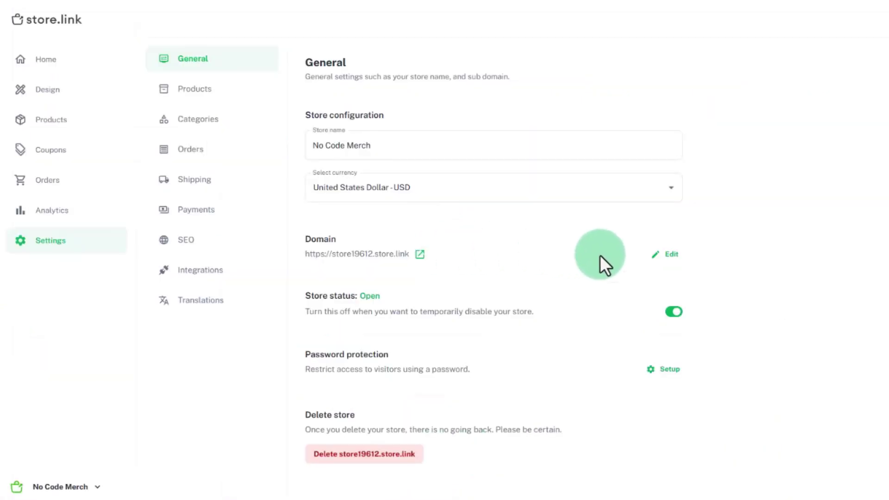
Step: Change the store subdomain from store19612 to walterstores
click(663, 267)
click(526, 260)
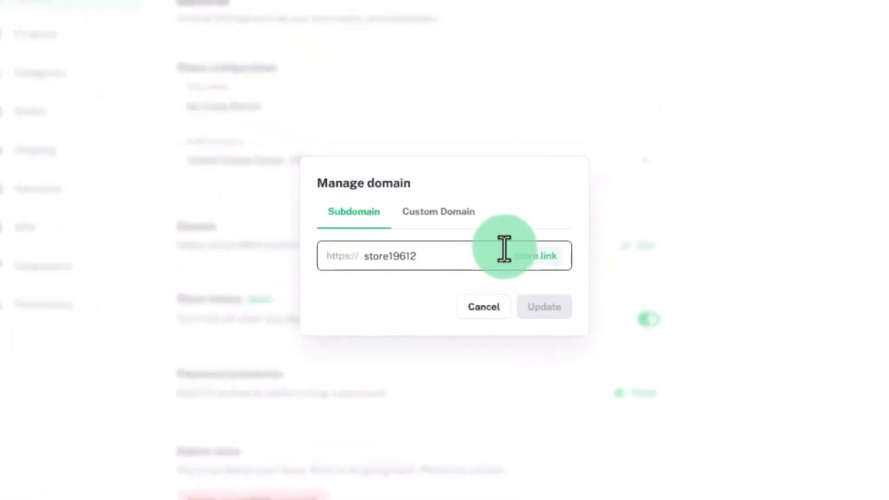
drag(461, 254, 301, 254)
text(walterstores)
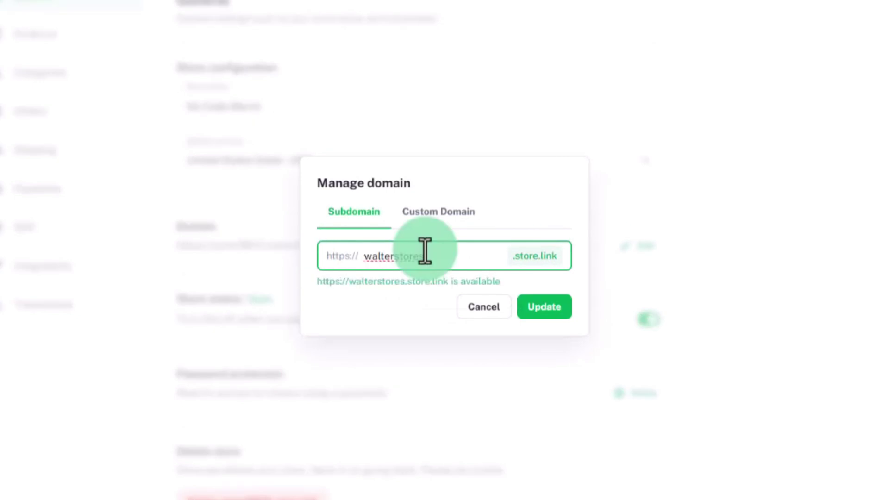
click(548, 312)
click(449, 252)
click(455, 209)
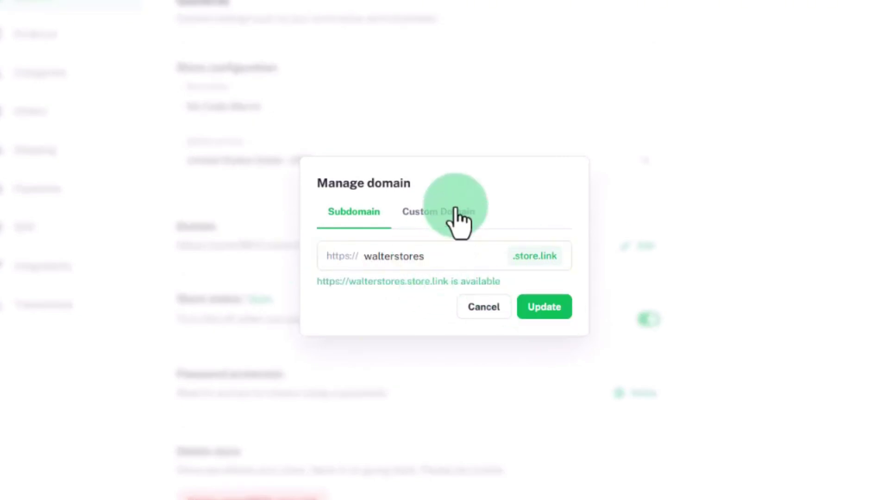
click(444, 253)
text(www.walterstores.com)
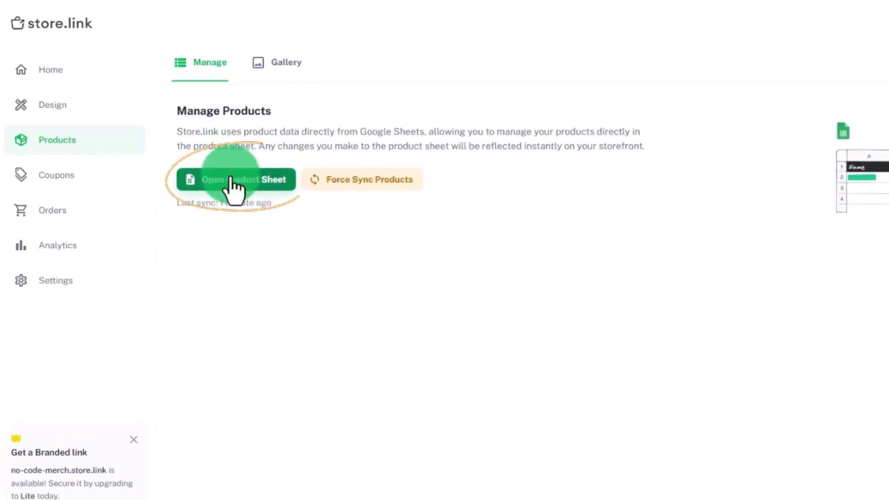
Step: Upload 5-Cadbury-Five-Star-Chocolates-20-gms.jpg to the Product Images gallery and select it
click(233, 181)
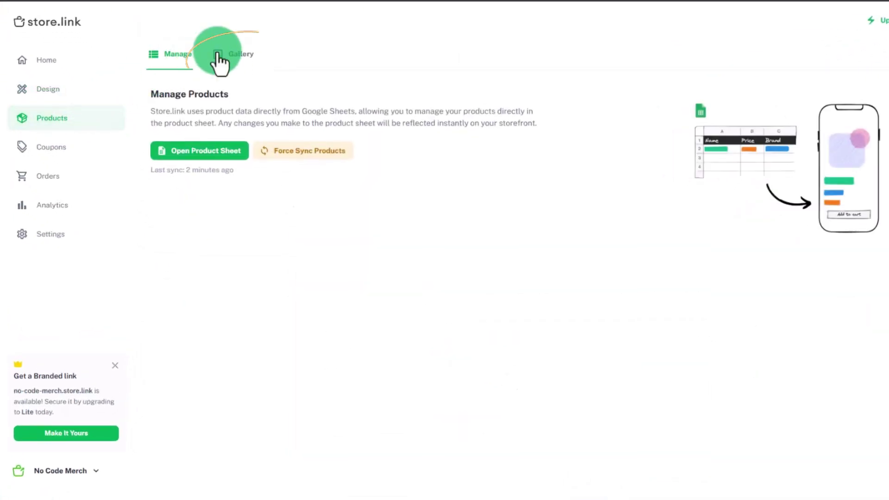
click(223, 58)
click(190, 145)
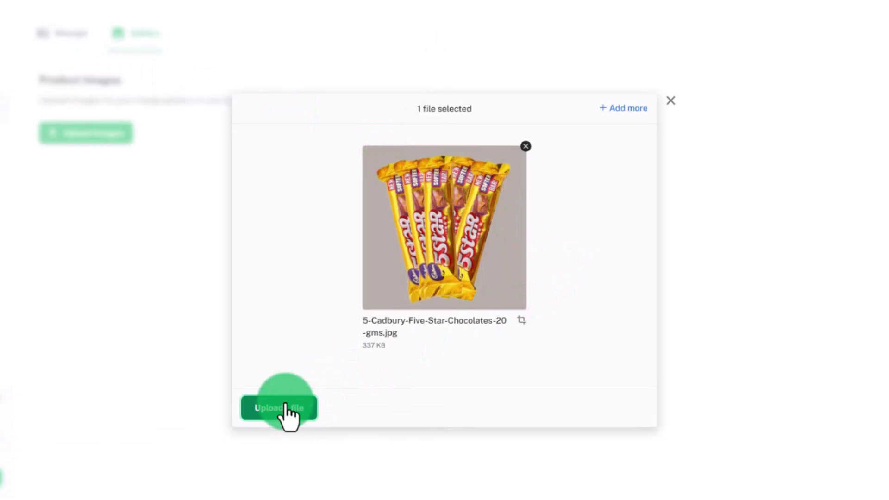
click(287, 409)
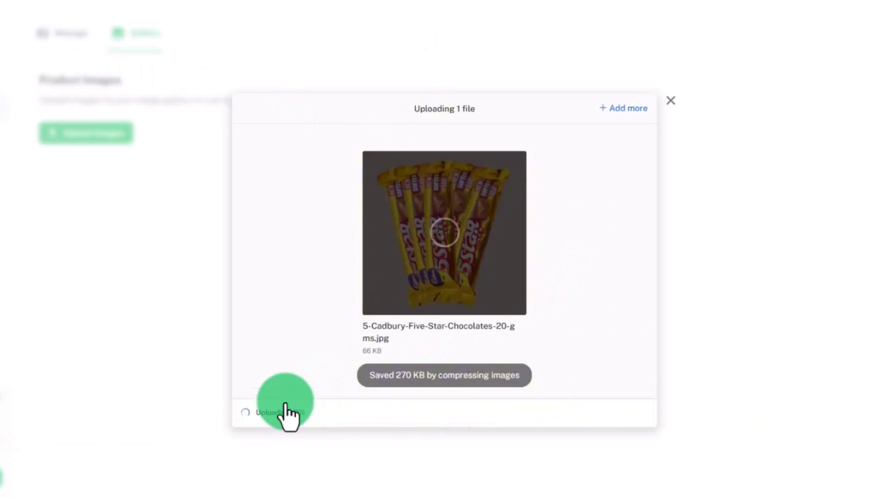
click(356, 224)
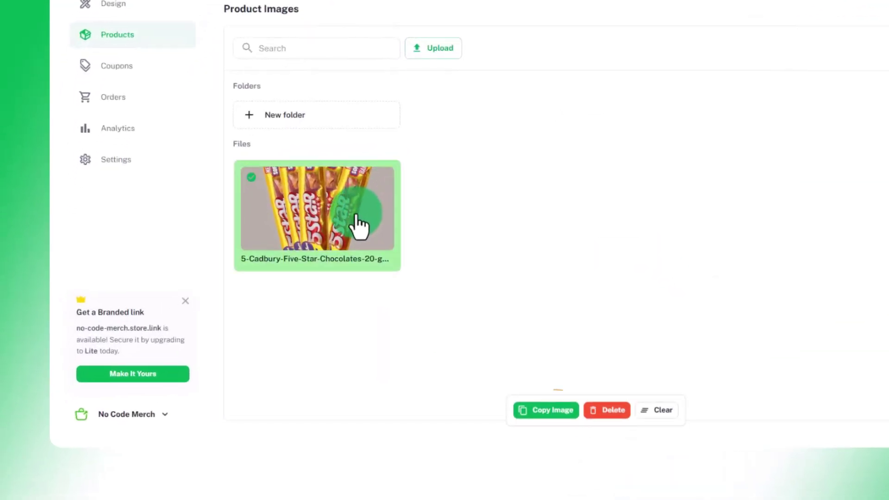
Step: Paste the copied Five Star image link into cell I14 as the product thumbnail
click(540, 411)
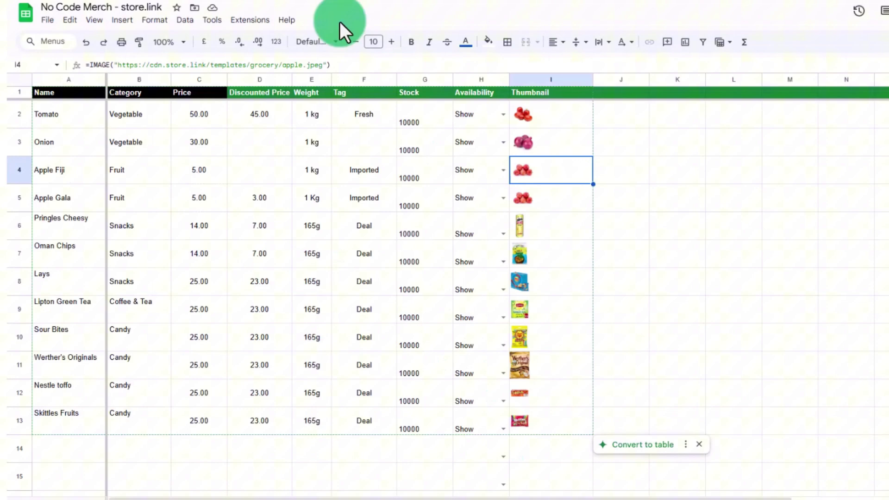
double_click(540, 443)
key(ctrl+v)
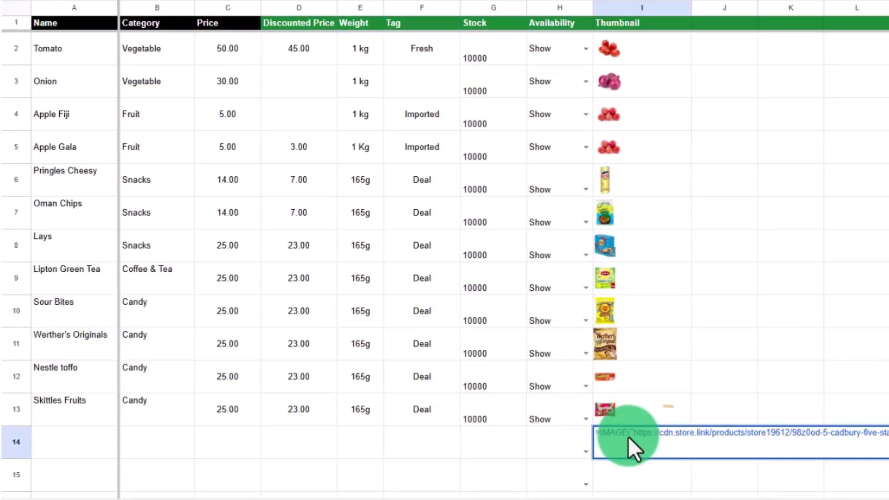
click(594, 474)
Step: Enter 500 as stock and fill in the Five Star name and tag in row 14
click(418, 390)
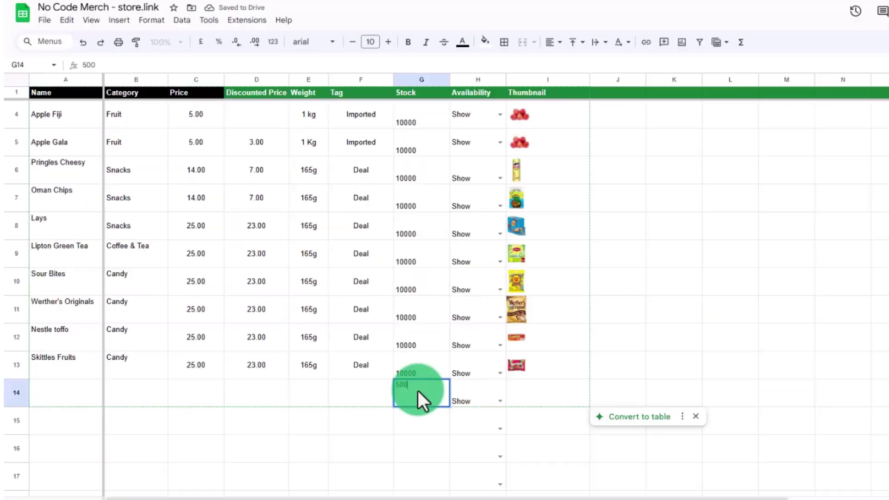
text(500)
click(70, 426)
double_click(88, 474)
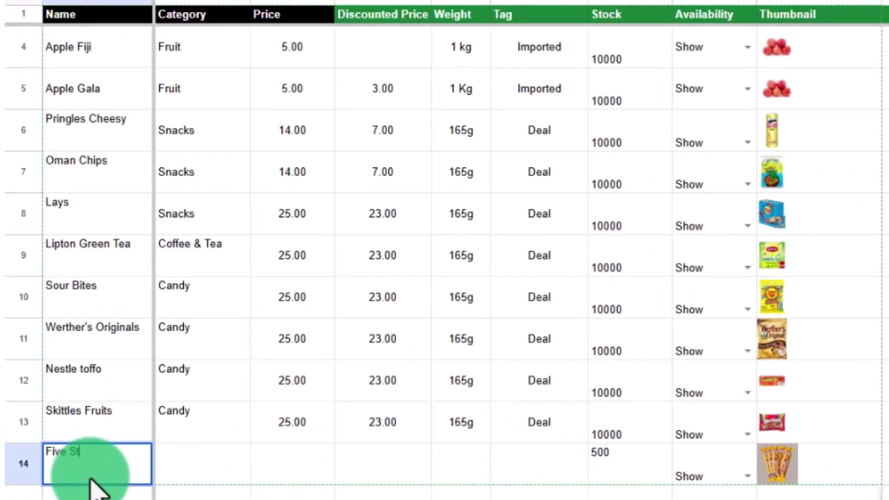
double_click(541, 477)
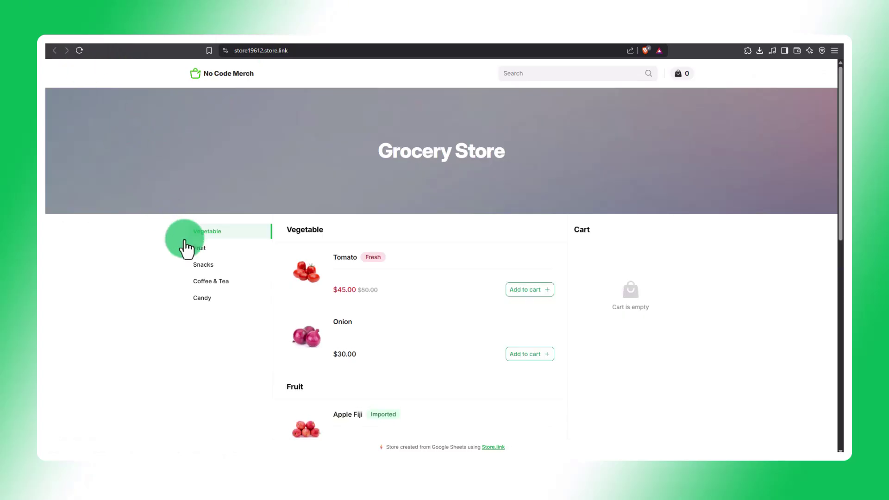
Step: Add Five Star from the Candy section to the cart and proceed to checkout
click(203, 298)
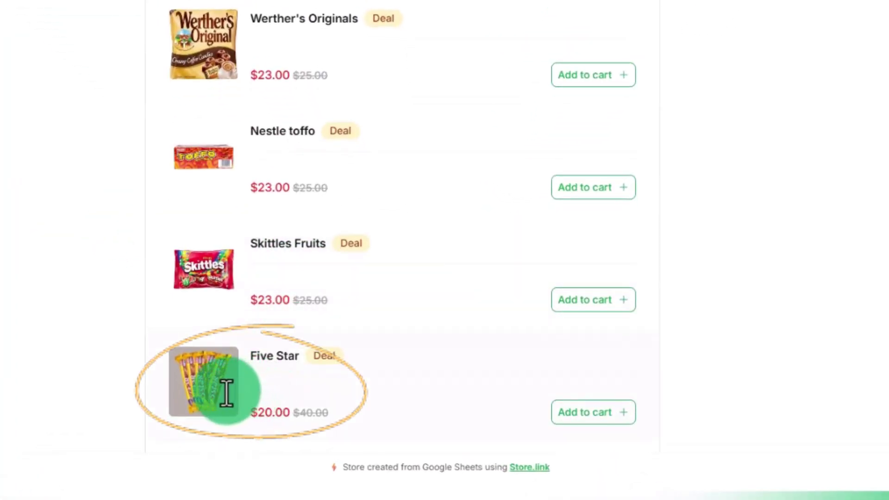
scroll(139, 381, up, 5)
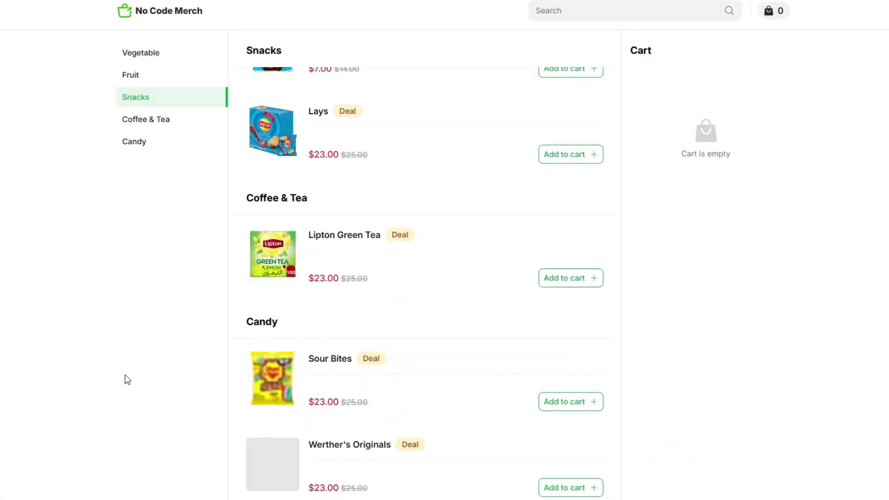
scroll(126, 379, down, 5)
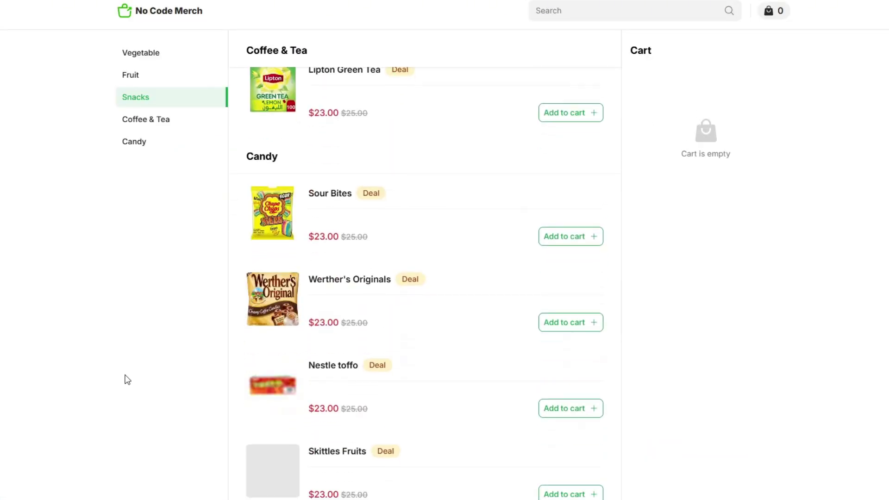
click(594, 484)
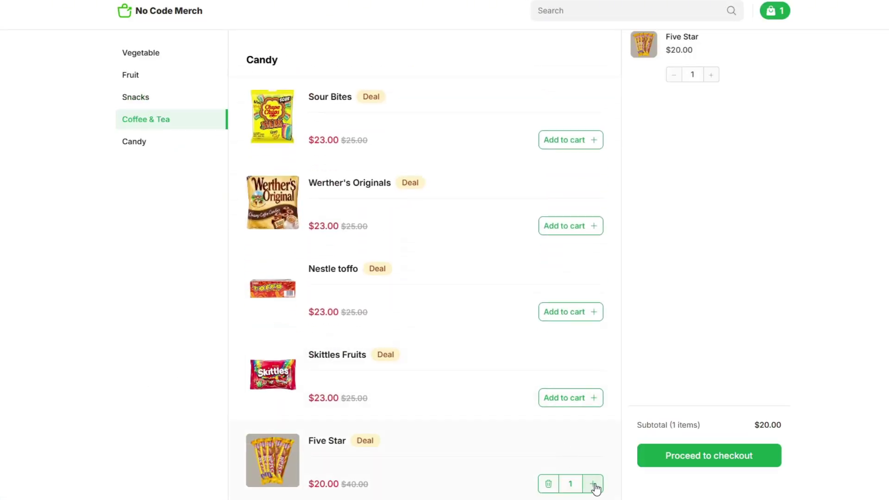
click(665, 458)
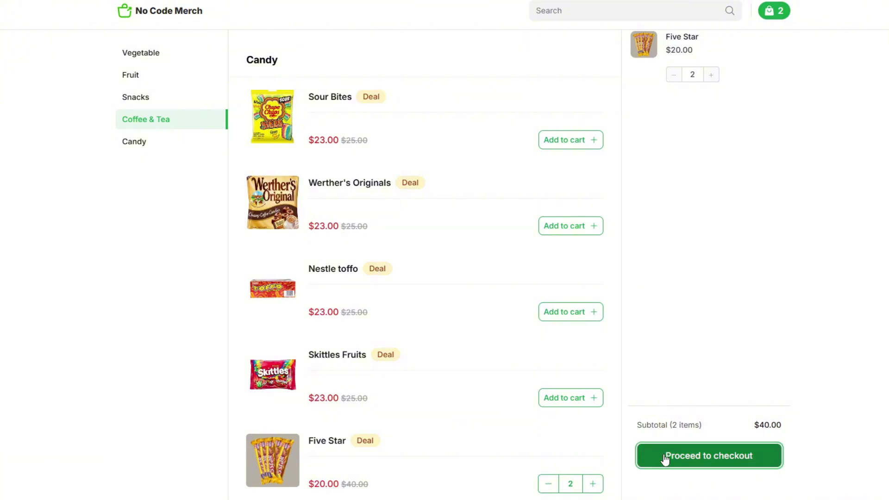
Step: Fill in the customer's name, e-mail and phone number, keeping free Pick up shipping
click(295, 120)
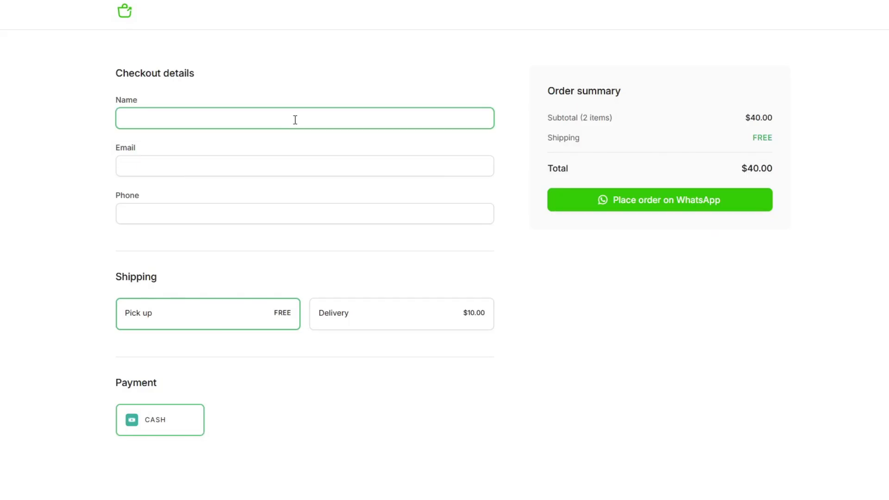
text(Tommy)
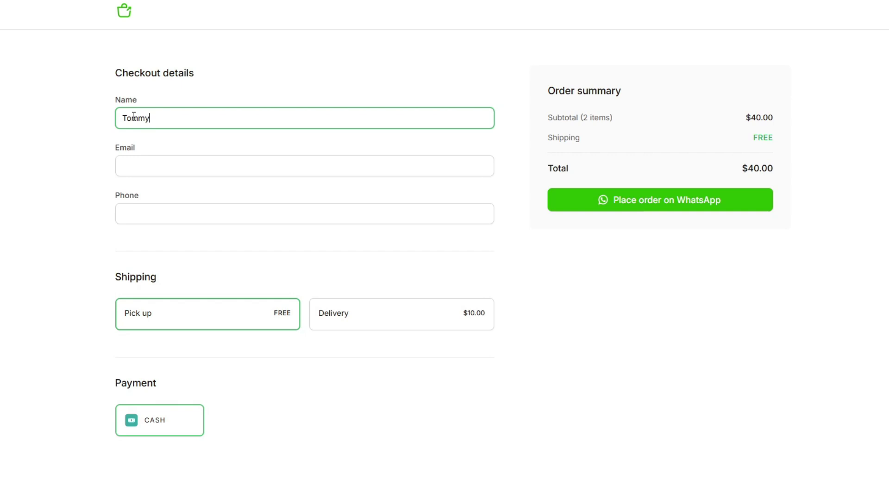
key(Tab)
click(205, 213)
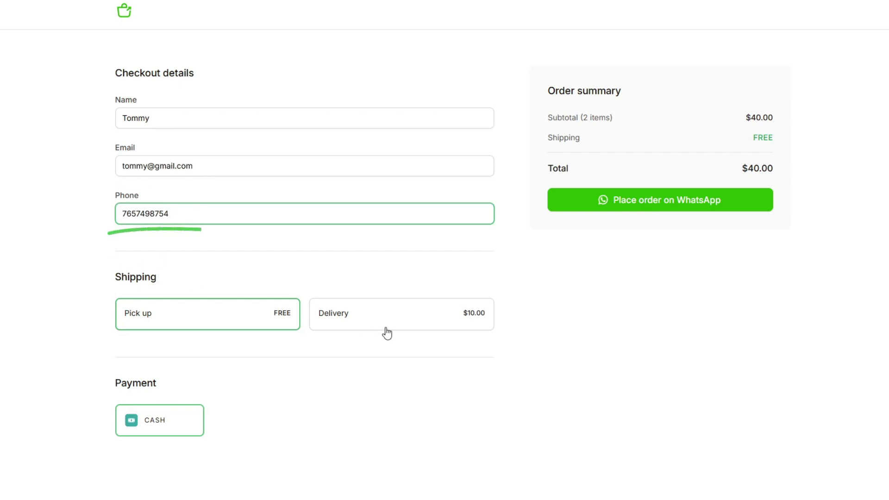
click(385, 327)
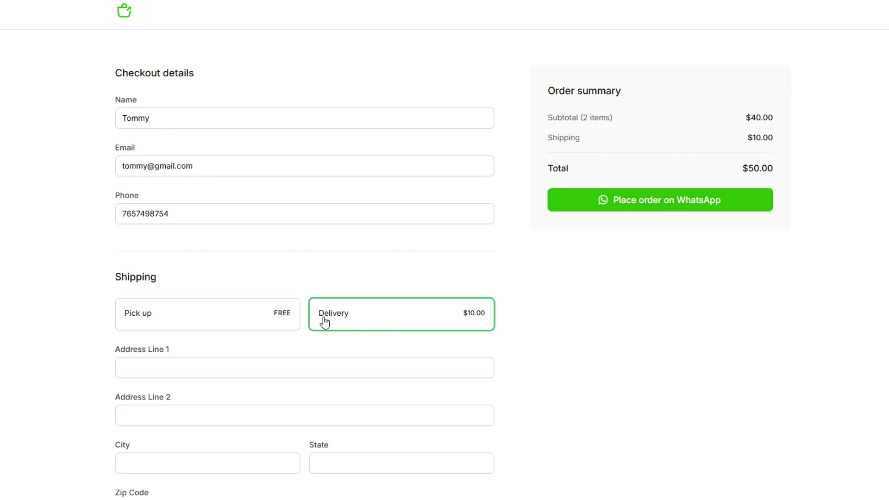
click(265, 313)
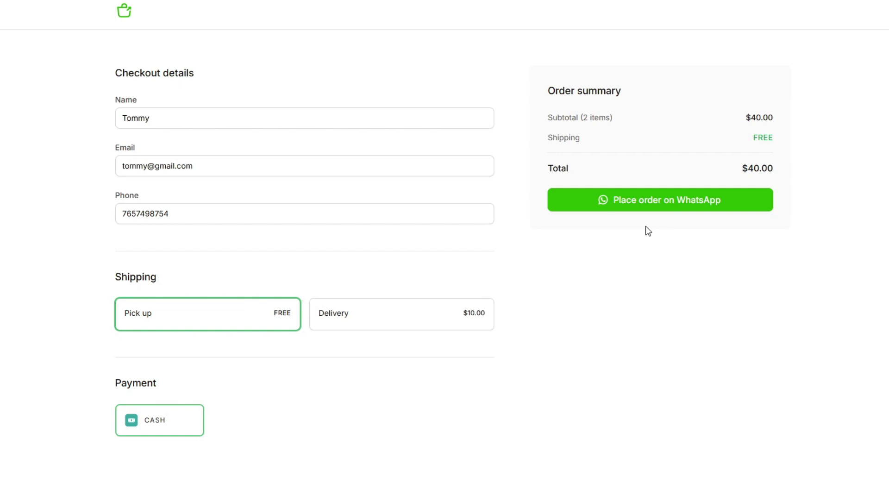
Step: Place the order on WhatsApp and send the prefilled Five Star order message to the store
click(646, 205)
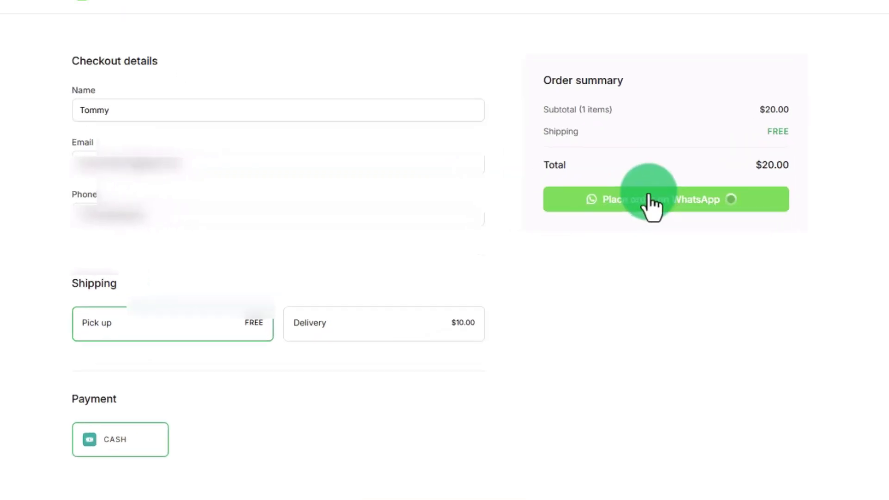
click(433, 120)
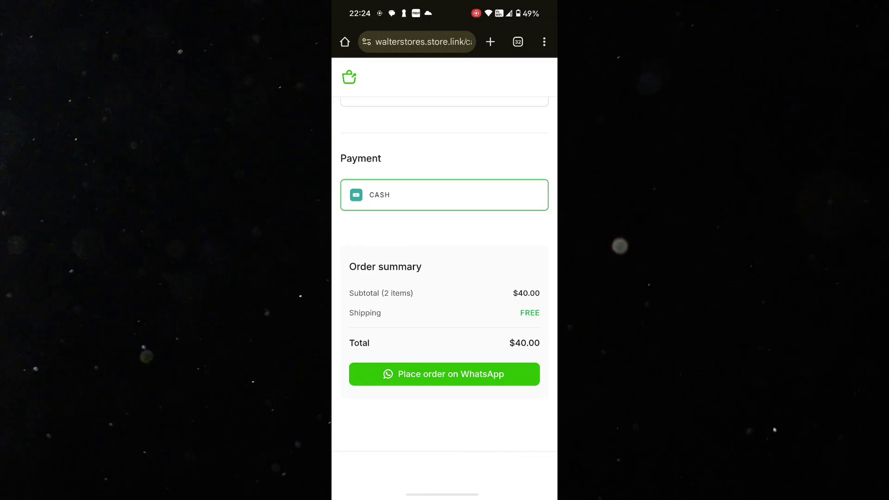
scroll(445, 250, up, 5)
scroll(445, 250, down, 5)
click(444, 374)
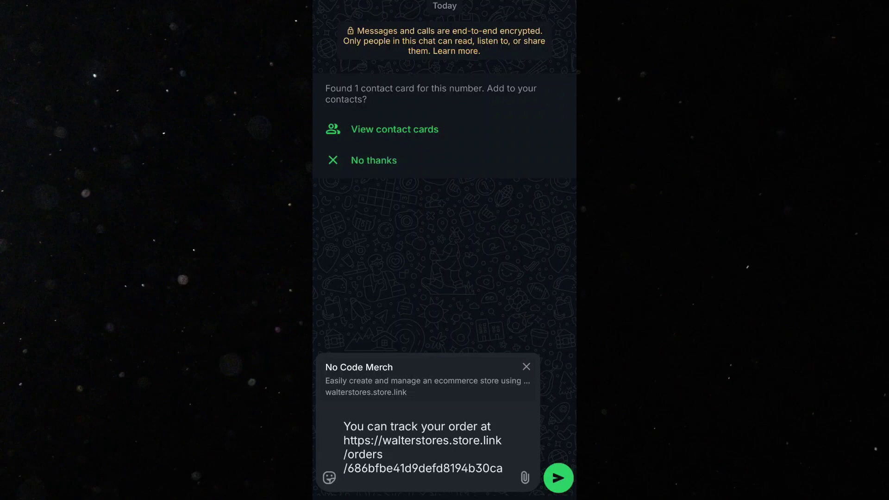
scroll(426, 444, up, 5)
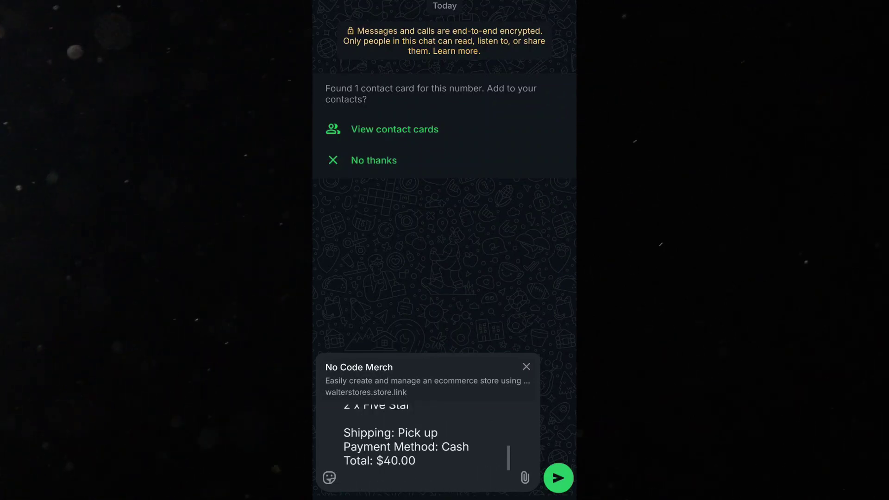
key(Return)
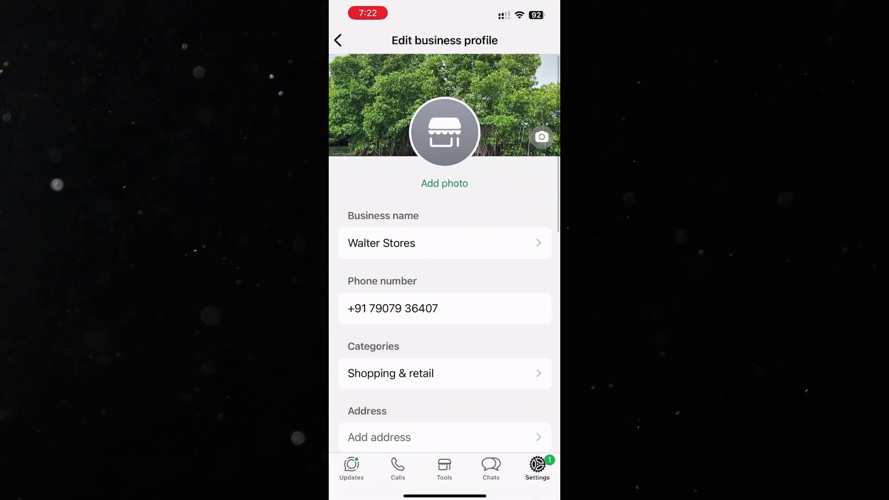
Step: Save walterstores.store.link as the business profile website and bring up the greeting message settings
scroll(444, 254, down, 5)
click(378, 222)
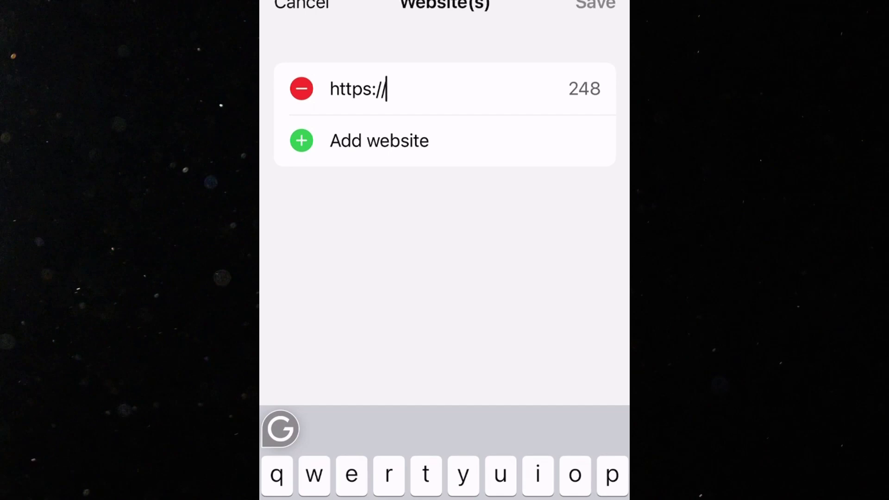
text(walterstores.store.link)
click(595, 25)
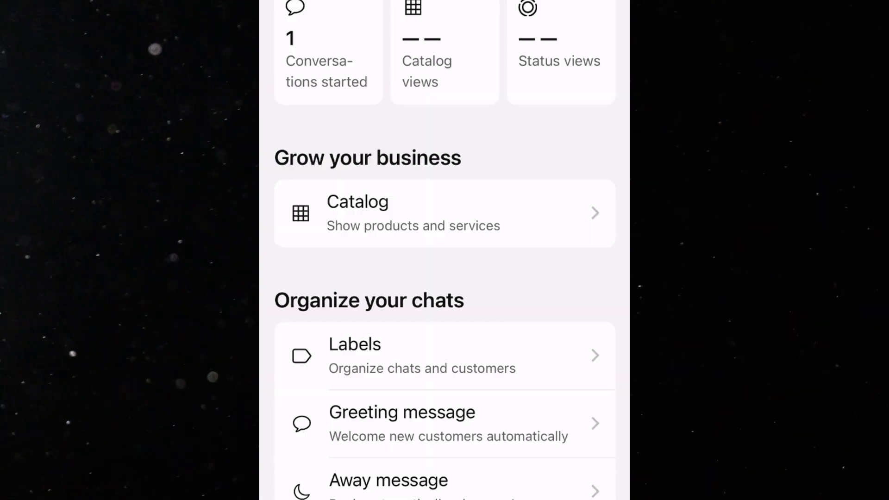
scroll(444, 277, down, 3)
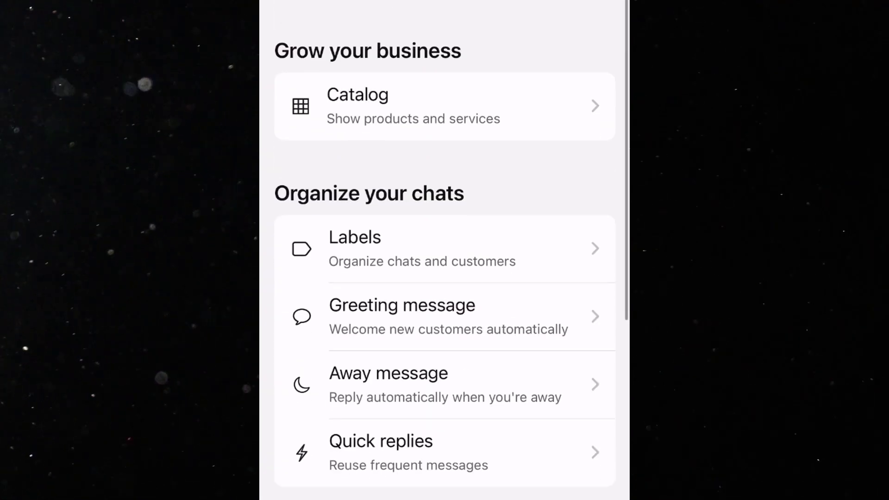
click(416, 311)
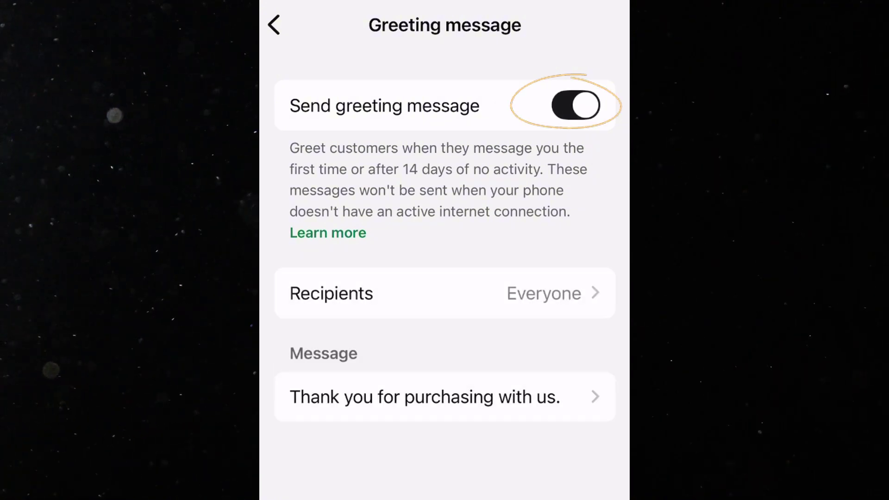